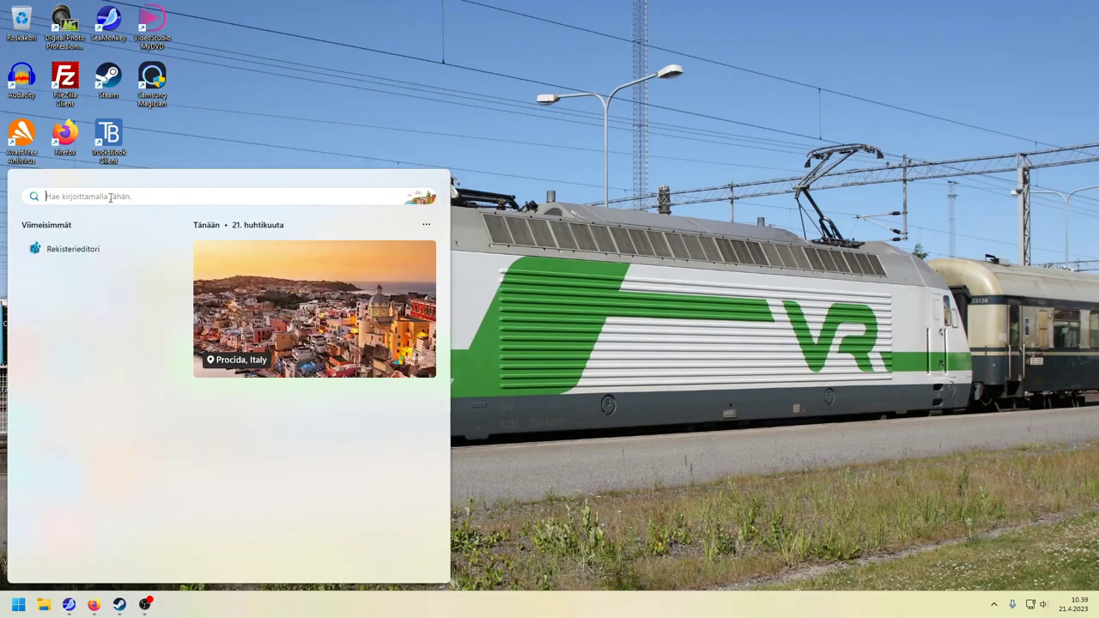
- Search for the Registry Editor, run it as administrator and approve the elevation request
{"action": "type", "text": "reg"}
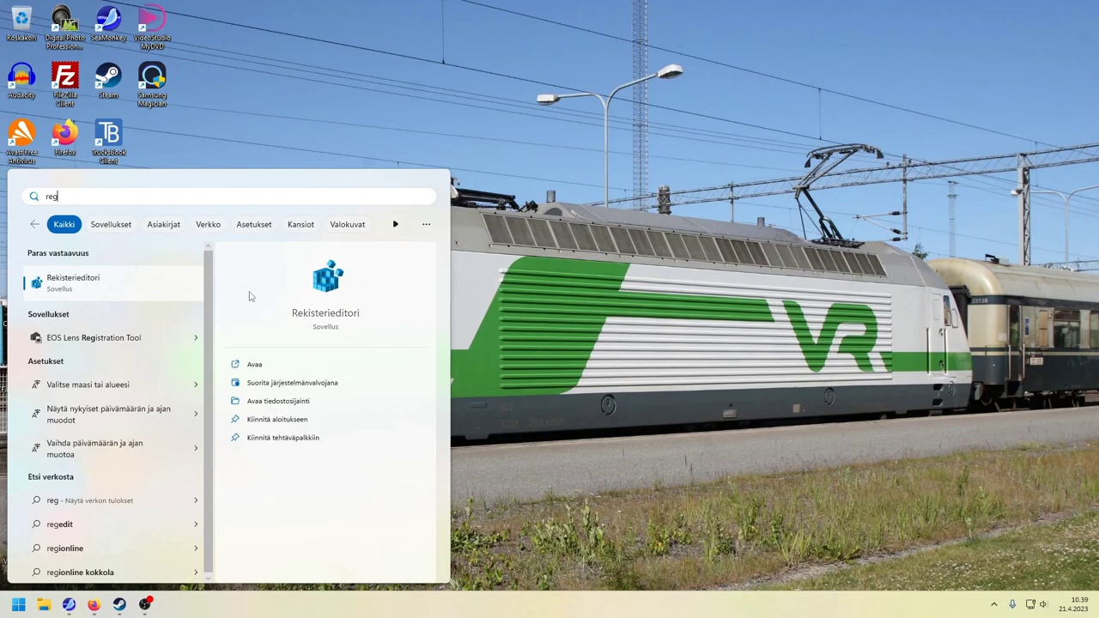
{"action": "left_click", "coordinate": [264, 384]}
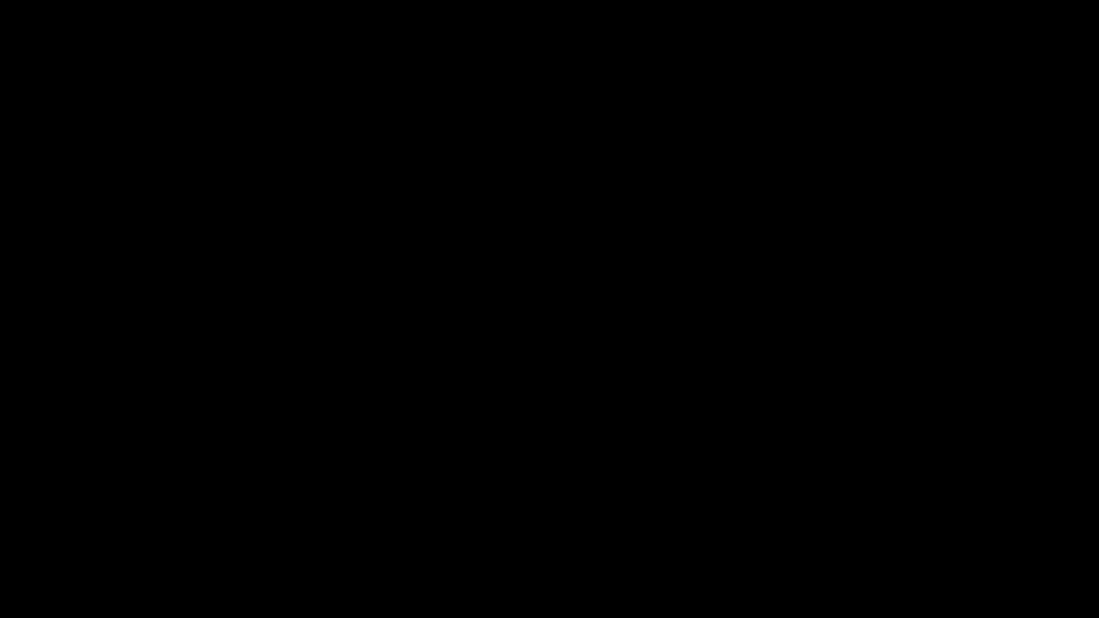
{"action": "left_click", "coordinate": [444, 400]}
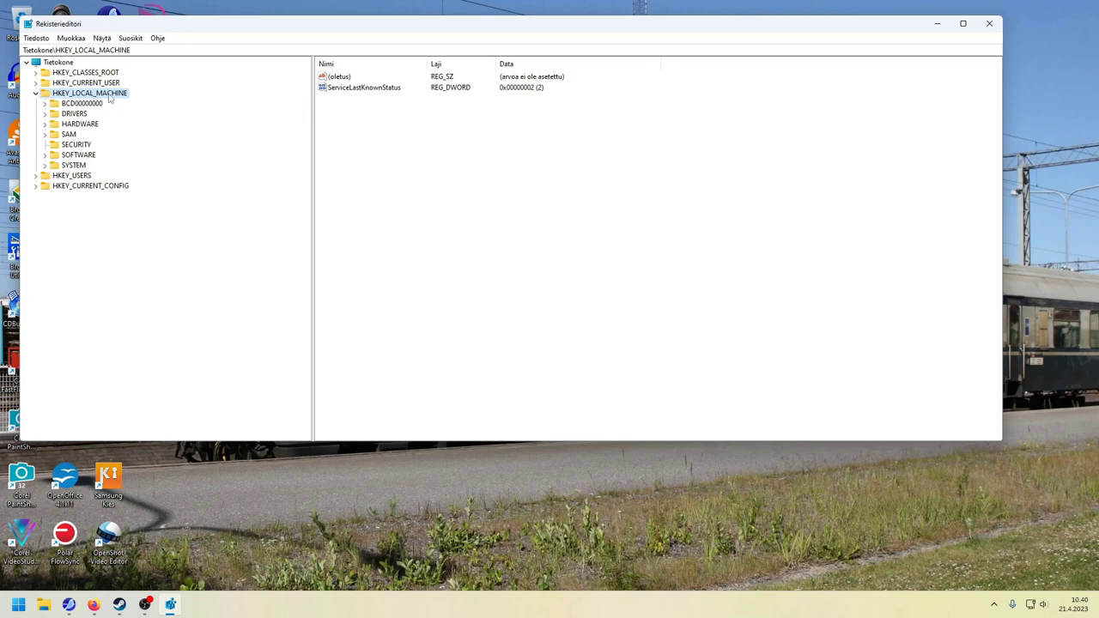
- Open the registry key HKEY_LOCAL_MACHINE\SOFTWARE\Microsoft\WindowsUpdate\UX\Settings
{"action": "left_click", "coordinate": [43, 156]}
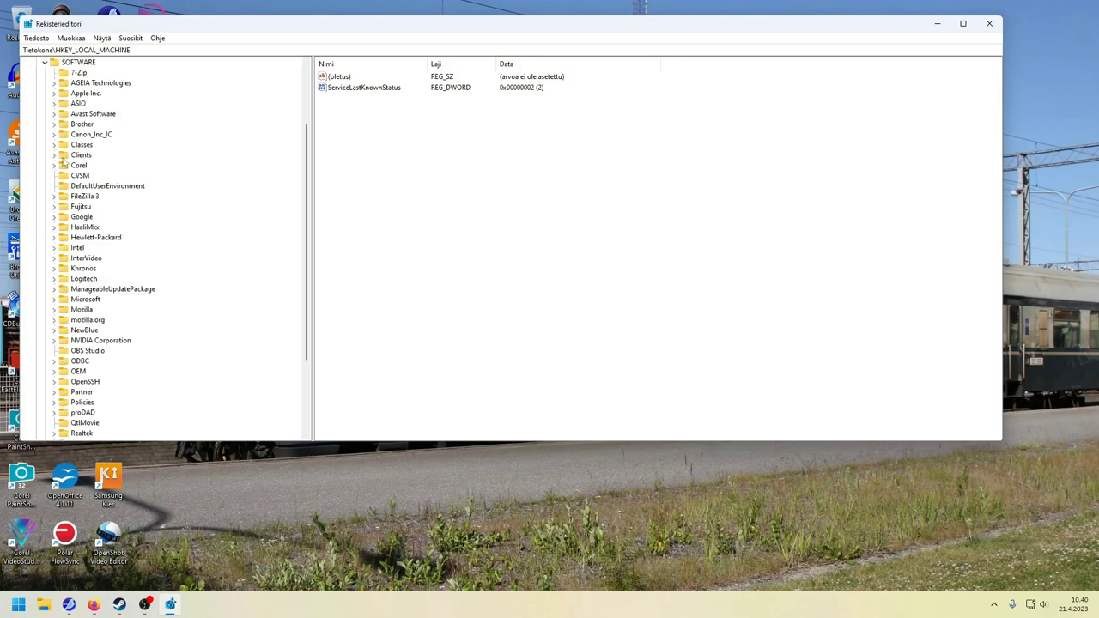
{"action": "scroll", "coordinate": [124, 176], "scroll_direction": "down", "scroll_amount": 4}
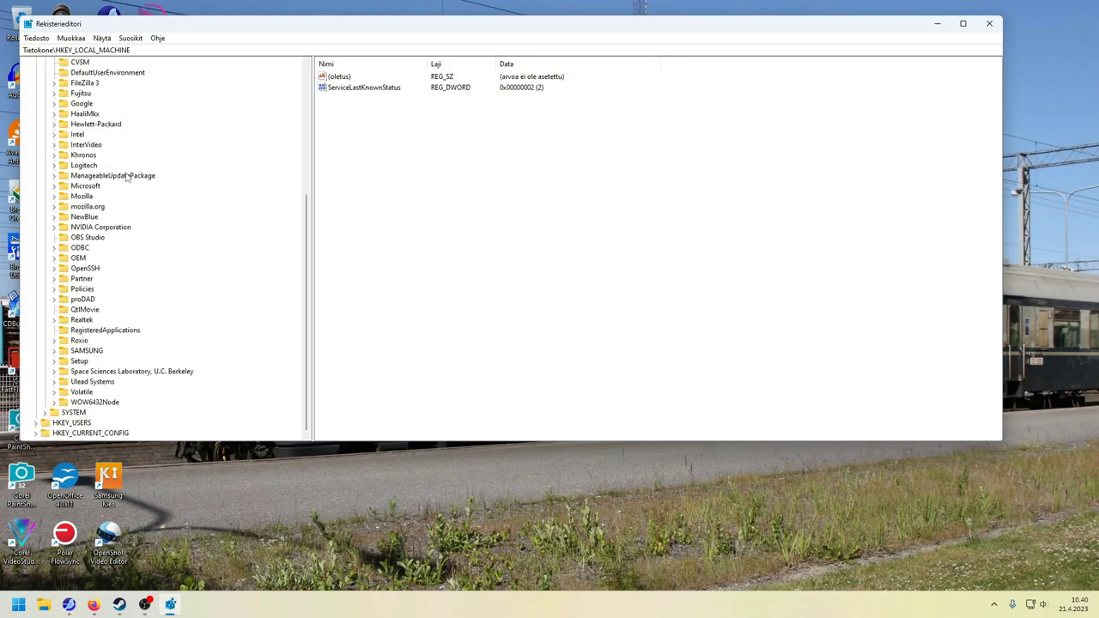
{"action": "left_click", "coordinate": [53, 187]}
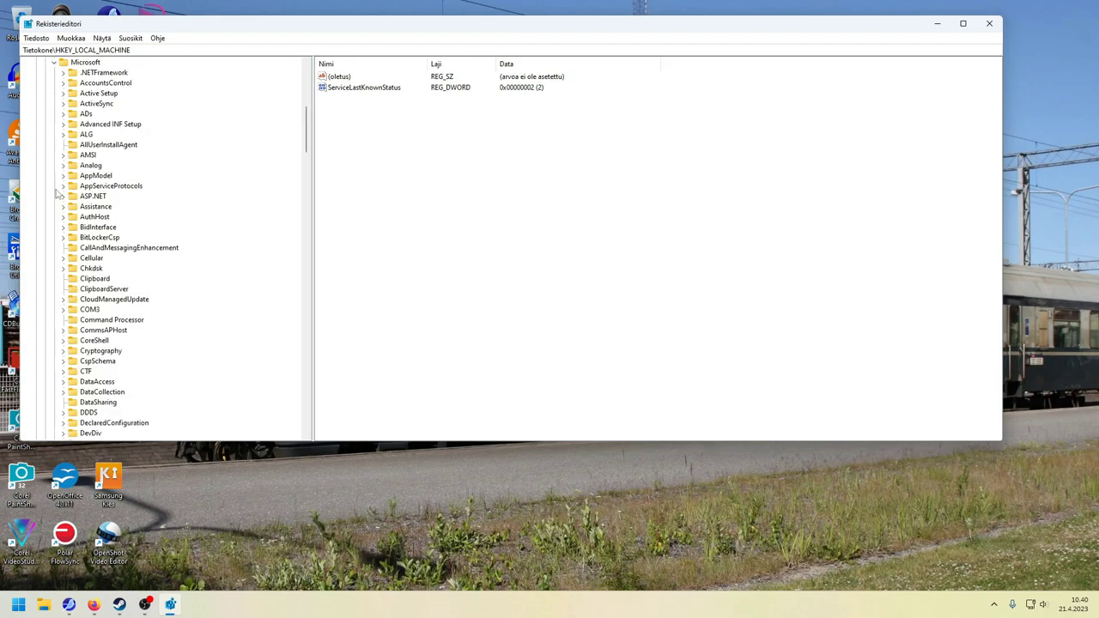
{"action": "scroll", "coordinate": [133, 209], "scroll_direction": "down", "scroll_amount": 20}
{"action": "scroll", "coordinate": [134, 207], "scroll_direction": "down", "scroll_amount": 20}
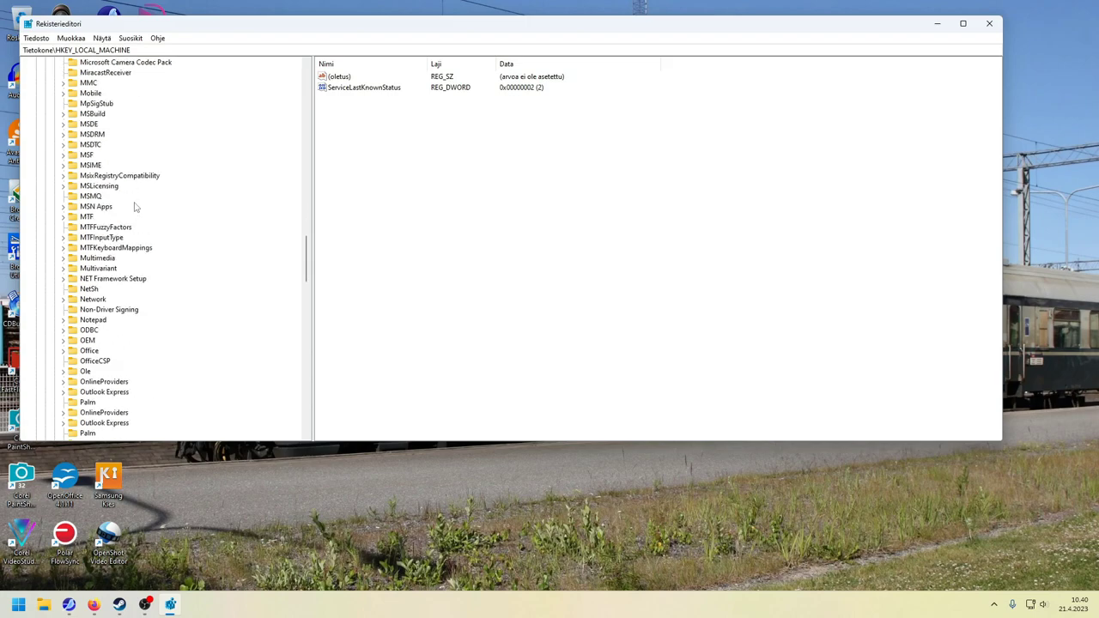
{"action": "scroll", "coordinate": [135, 207], "scroll_direction": "down", "scroll_amount": 5}
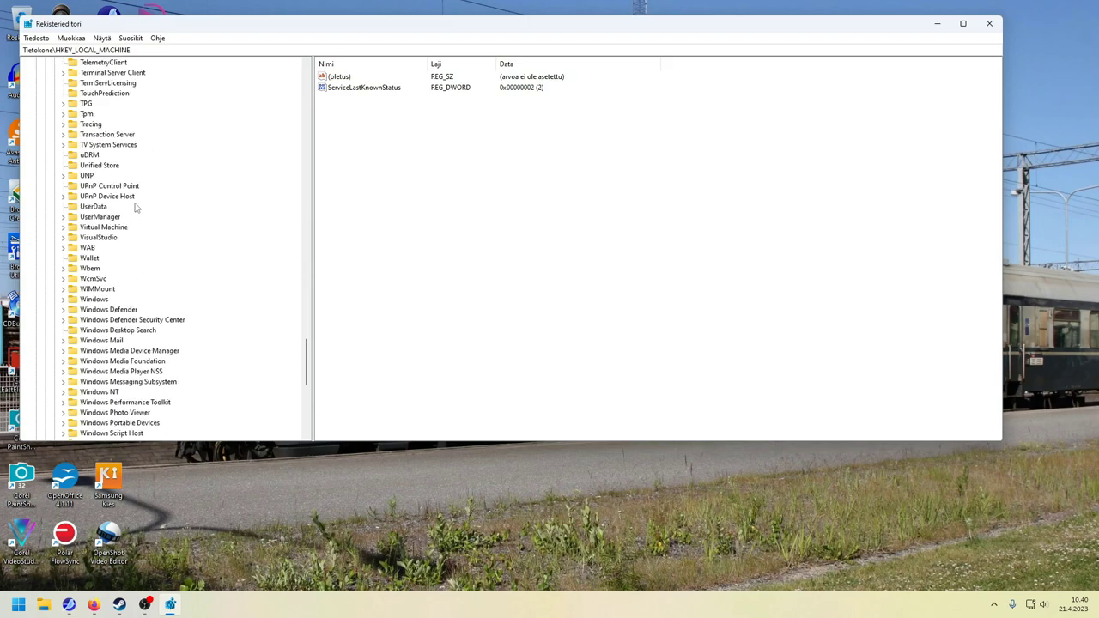
{"action": "scroll", "coordinate": [135, 207], "scroll_direction": "down", "scroll_amount": 6}
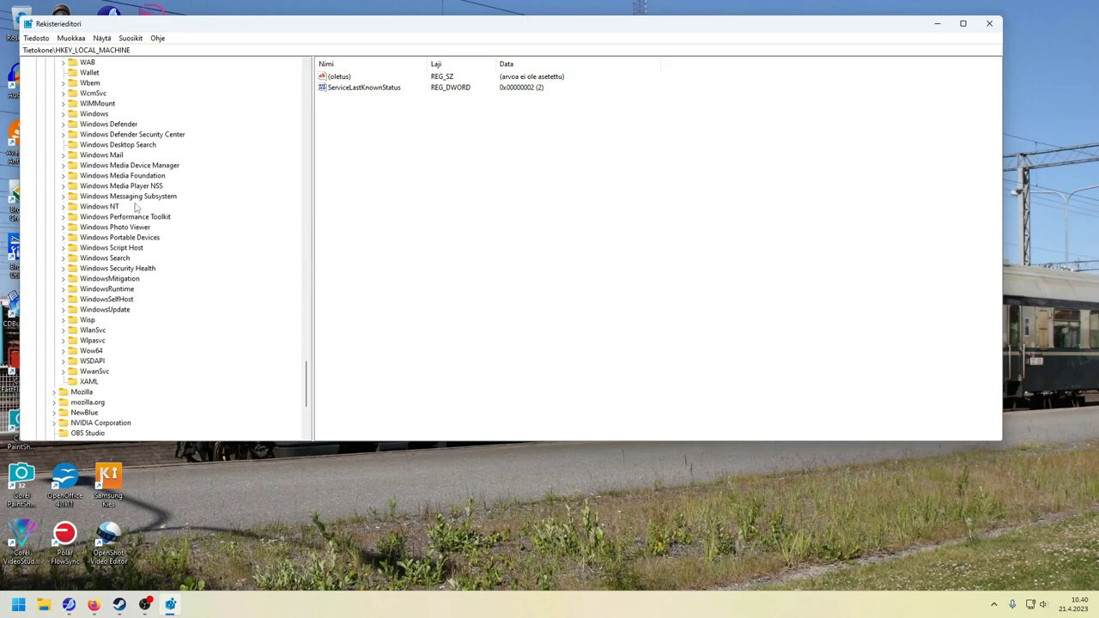
{"action": "left_click", "coordinate": [63, 310]}
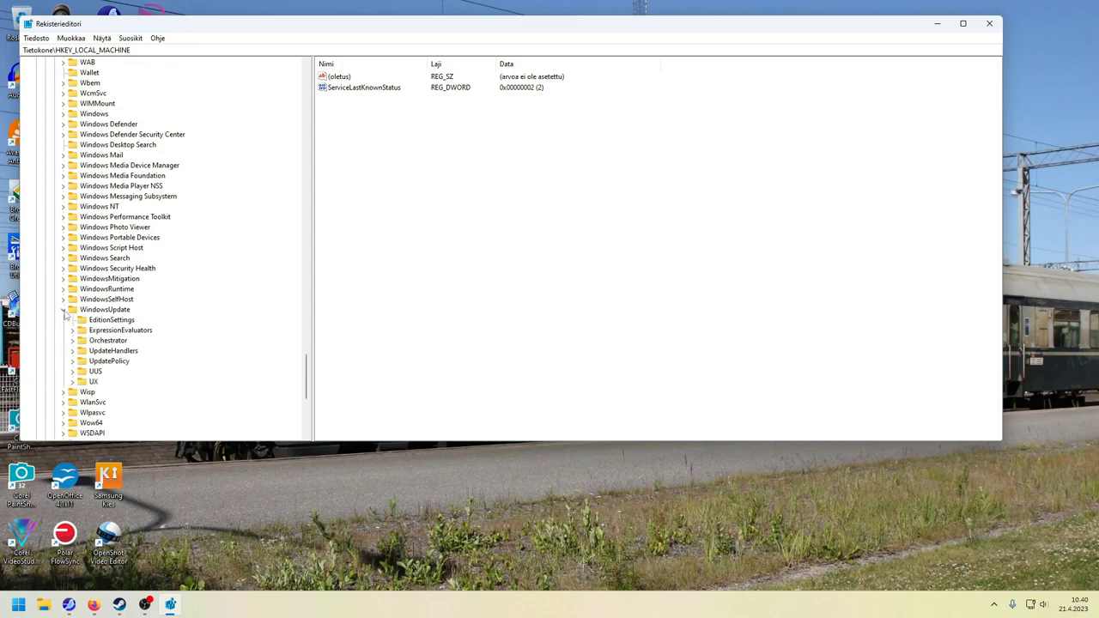
{"action": "scroll", "coordinate": [65, 315], "scroll_direction": "down", "scroll_amount": 3}
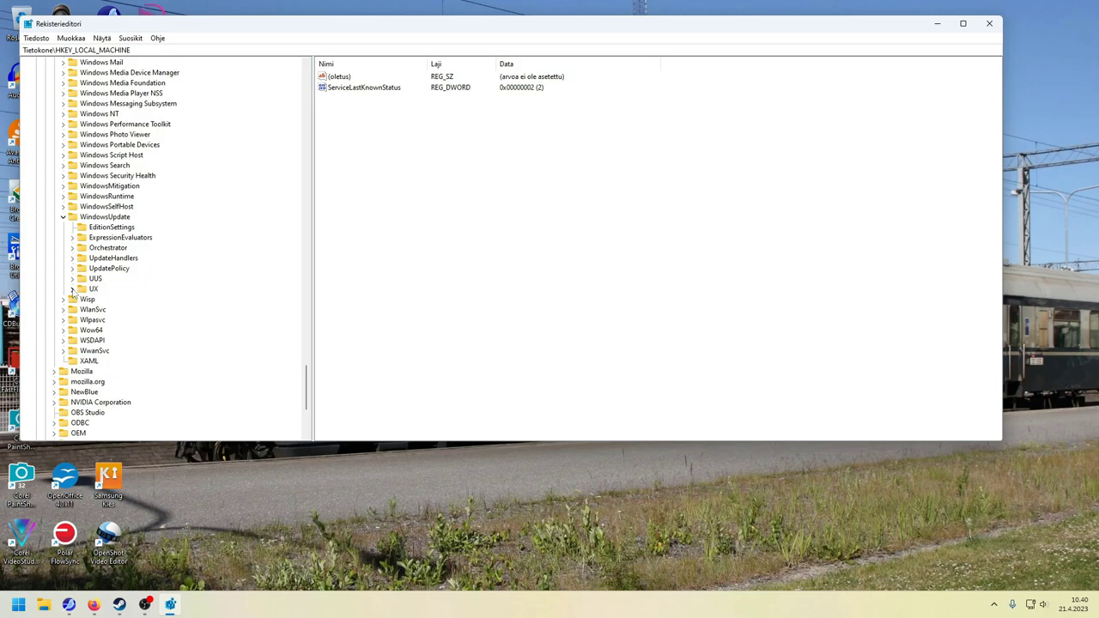
{"action": "left_click", "coordinate": [73, 290]}
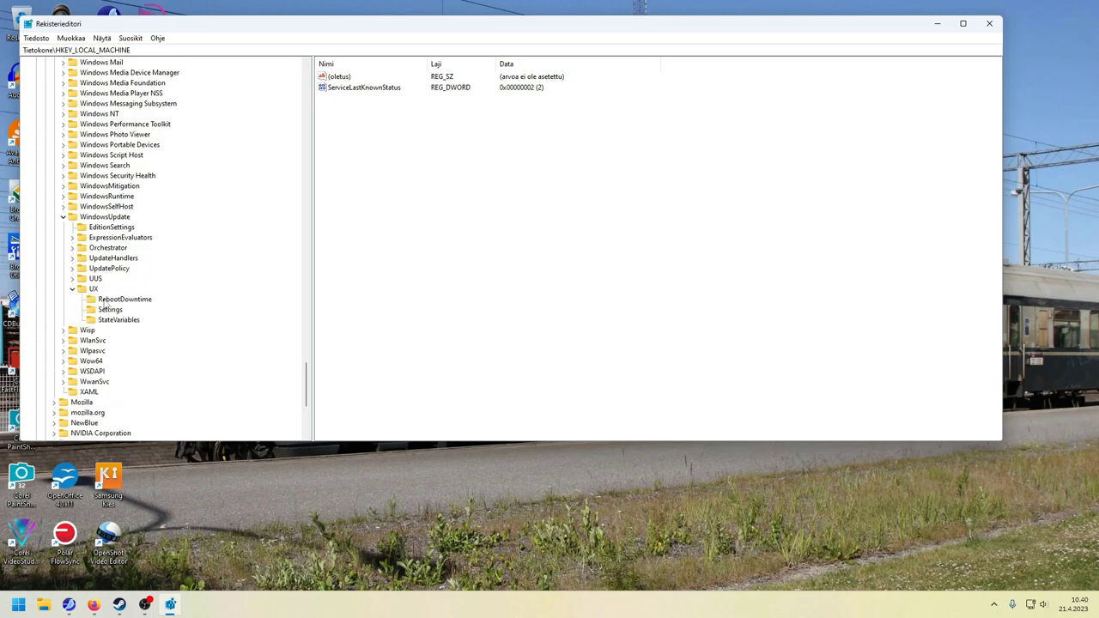
{"action": "left_click", "coordinate": [109, 310]}
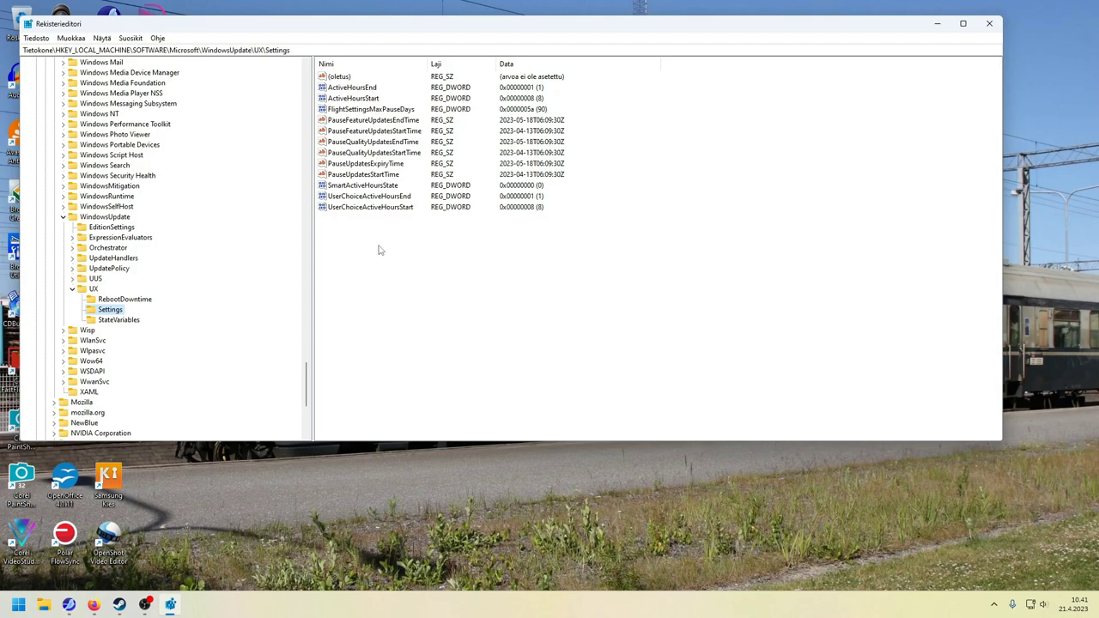
- Add a new 32-bit DWORD value to the Settings key and delete it again
{"action": "right_click", "coordinate": [425, 275]}
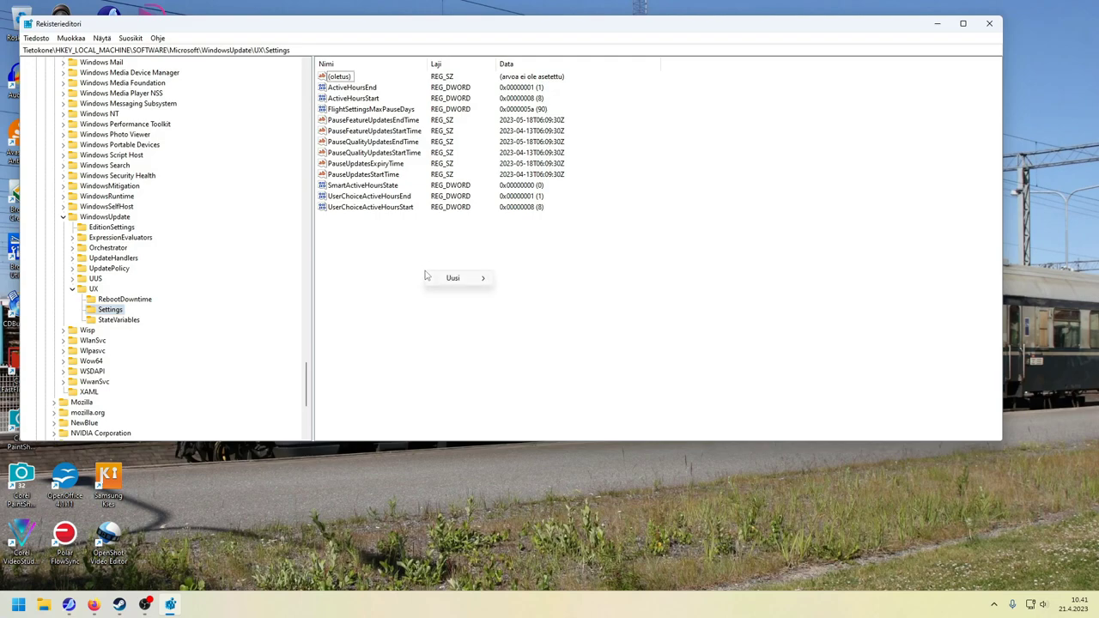
{"action": "mouse_move", "coordinate": [436, 283]}
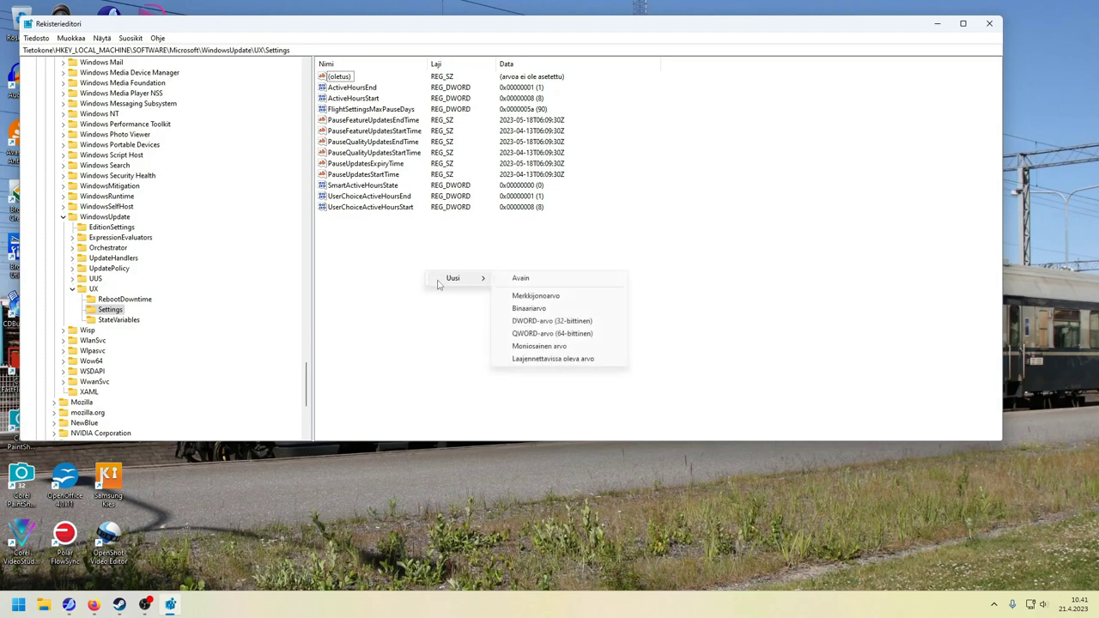
{"action": "left_click", "coordinate": [561, 324]}
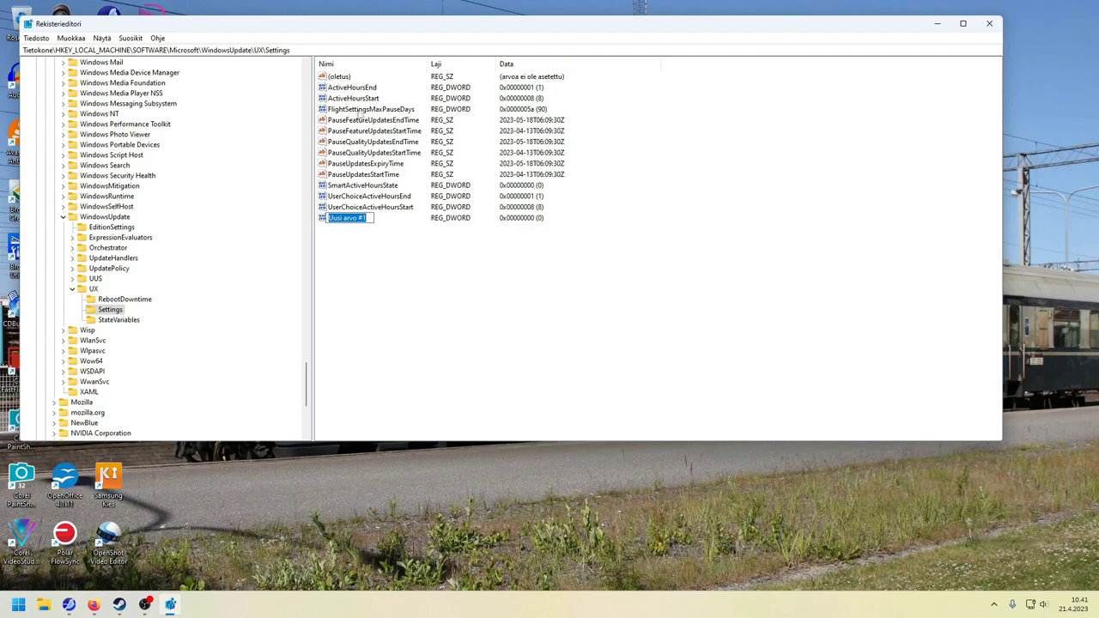
{"action": "left_click", "coordinate": [364, 223]}
{"action": "key", "text": "Delete"}
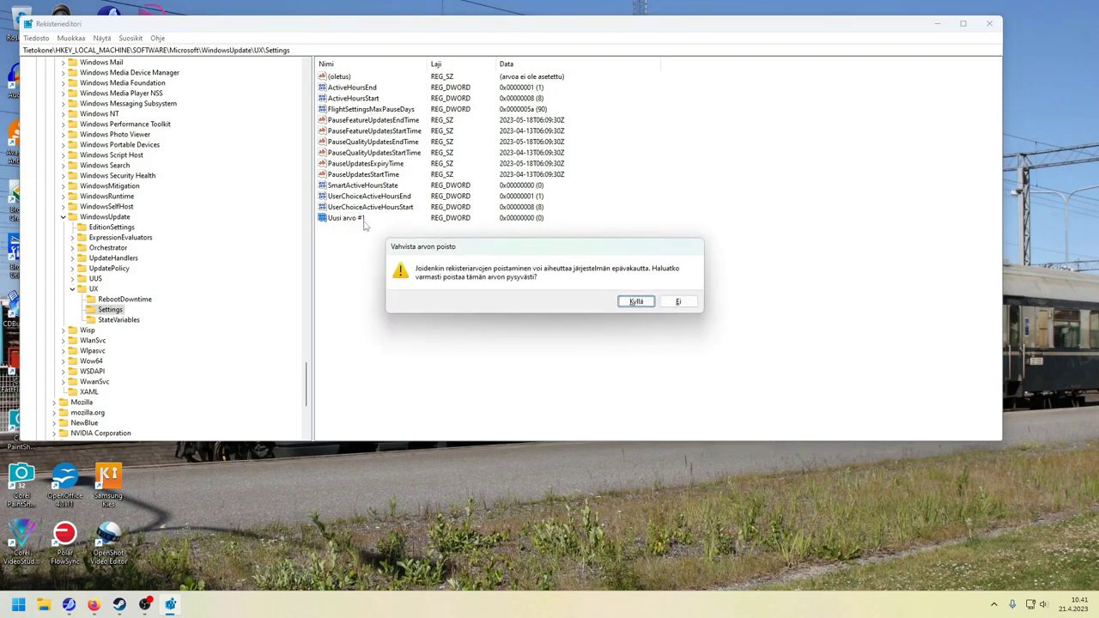
{"action": "left_click", "coordinate": [626, 302]}
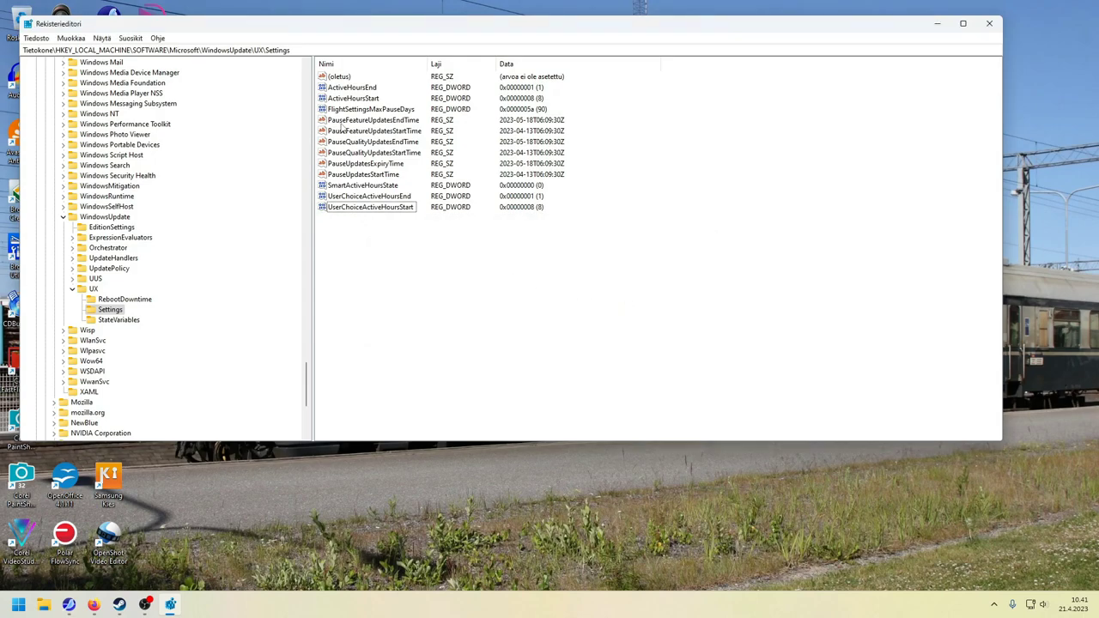
- Edit FlightSettingsMaxPauseDays with decimal base and 90 as its data, and cancel without saving
{"action": "double_click", "coordinate": [365, 115]}
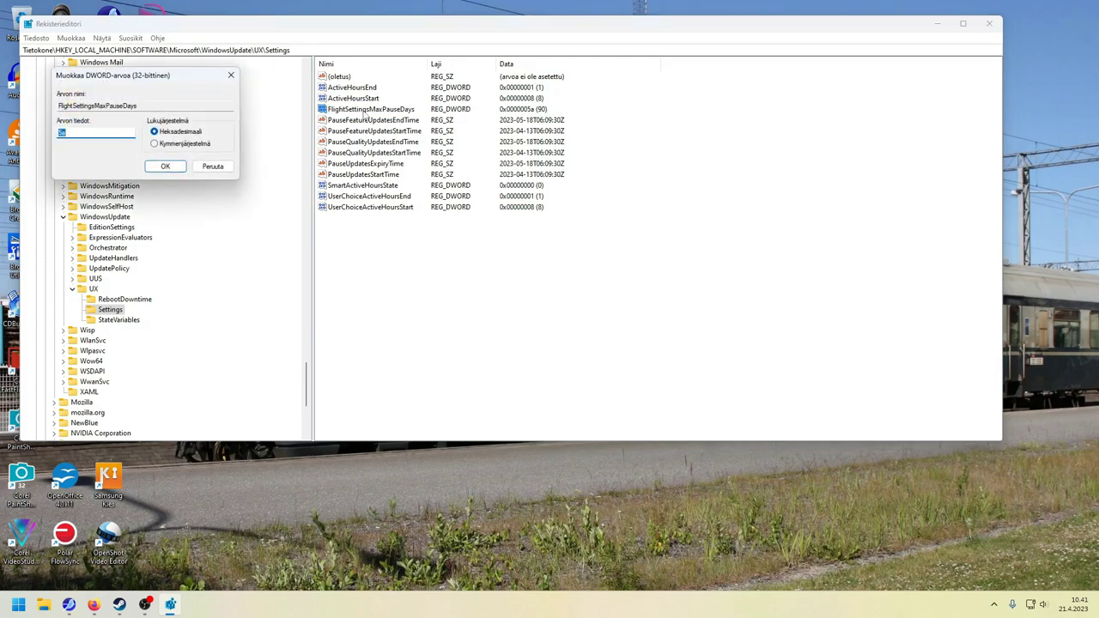
{"action": "left_click_drag", "start_coordinate": [189, 82], "coordinate": [525, 150]}
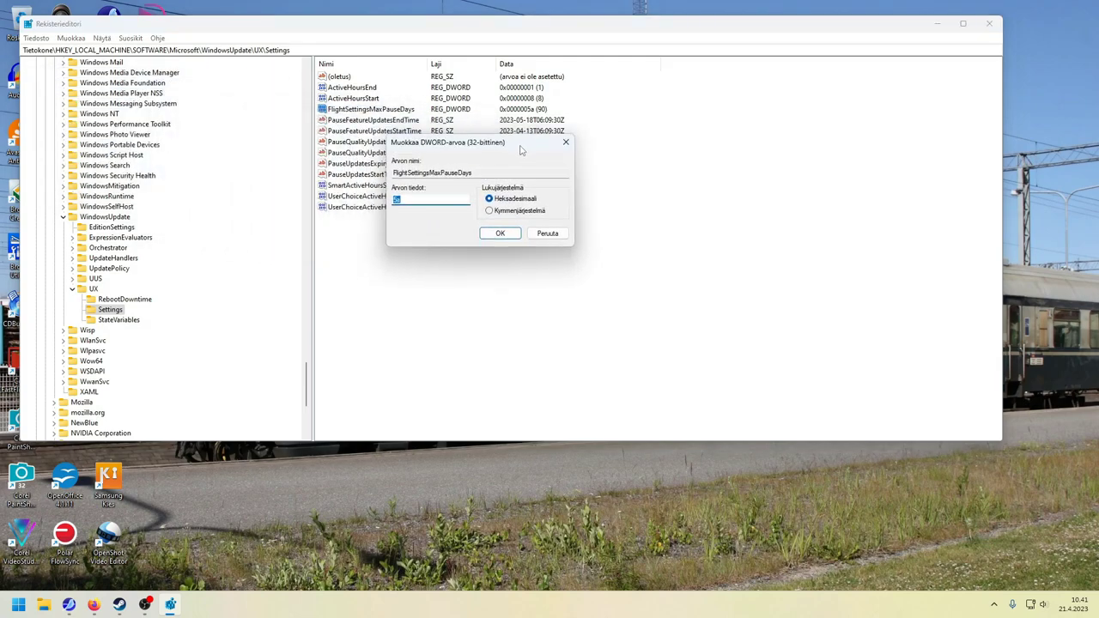
{"action": "left_click", "coordinate": [501, 215]}
{"action": "double_click", "coordinate": [397, 200]}
{"action": "key", "text": "BackSpace"}
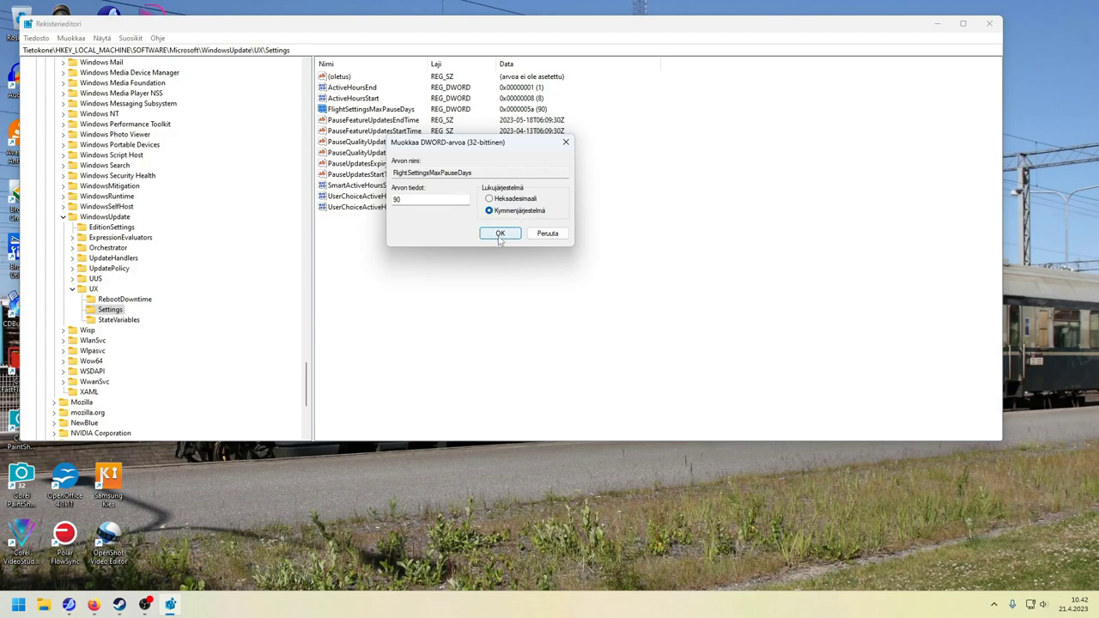
{"action": "left_click", "coordinate": [539, 237]}
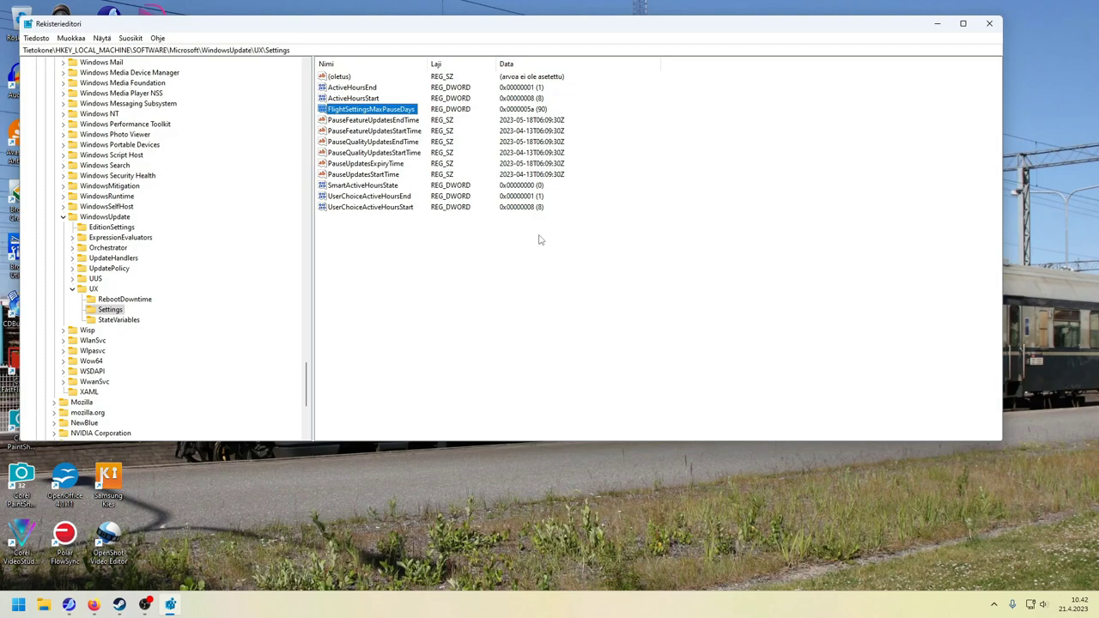
- Switch to Windows Settings, check the available update pause lengths on the Windows Update page, and close Settings
{"action": "right_click", "coordinate": [19, 605]}
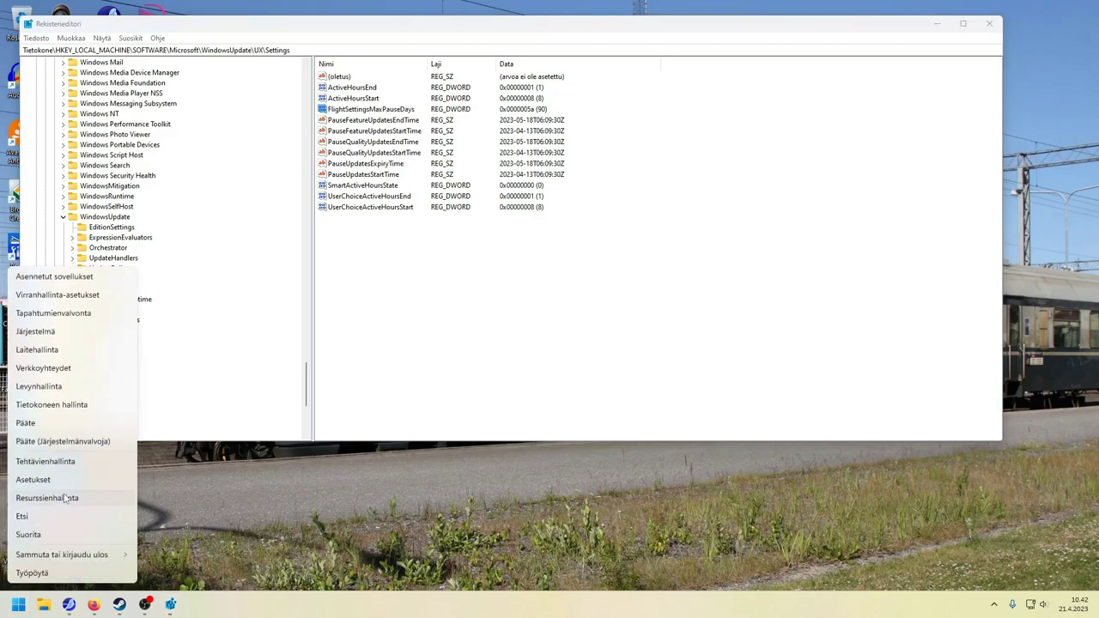
{"action": "left_click", "coordinate": [70, 481]}
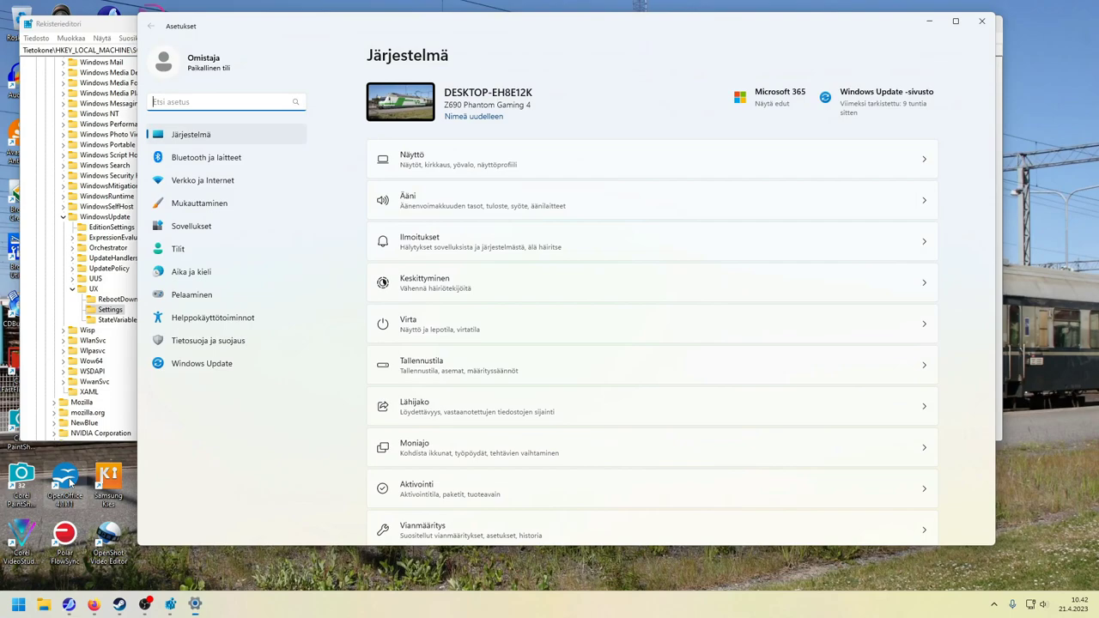
{"action": "left_click", "coordinate": [206, 364]}
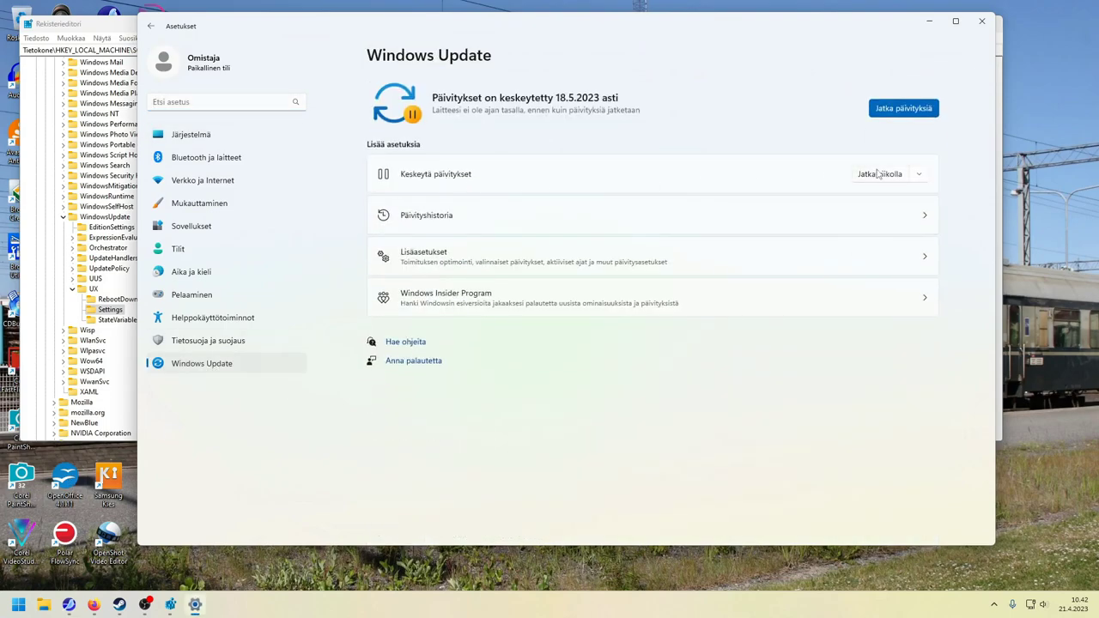
{"action": "left_click", "coordinate": [920, 175]}
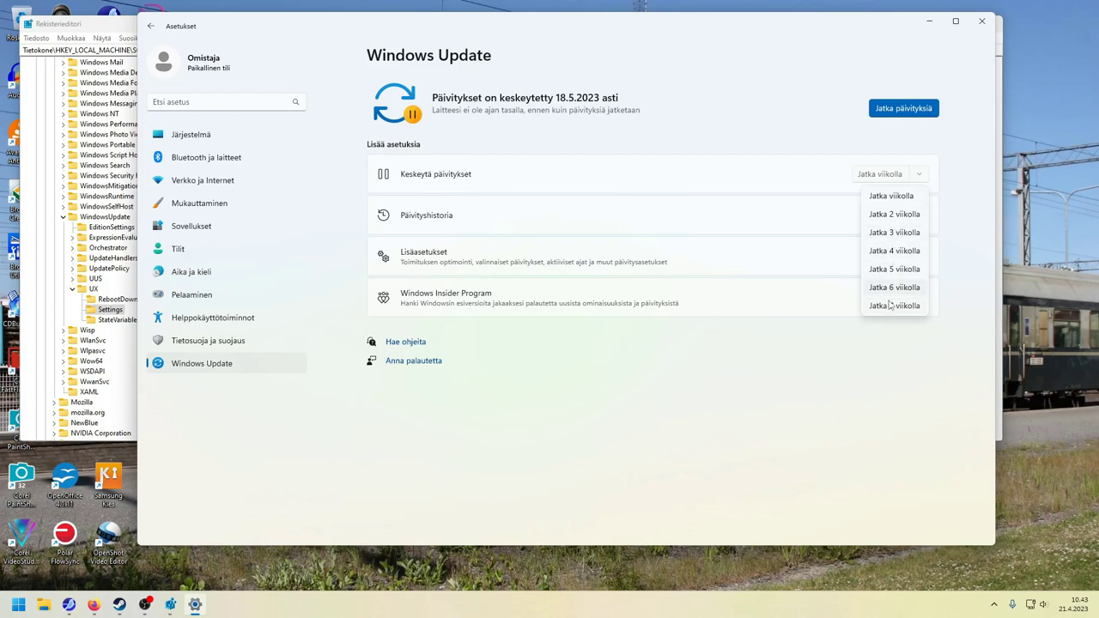
{"action": "left_click", "coordinate": [866, 374]}
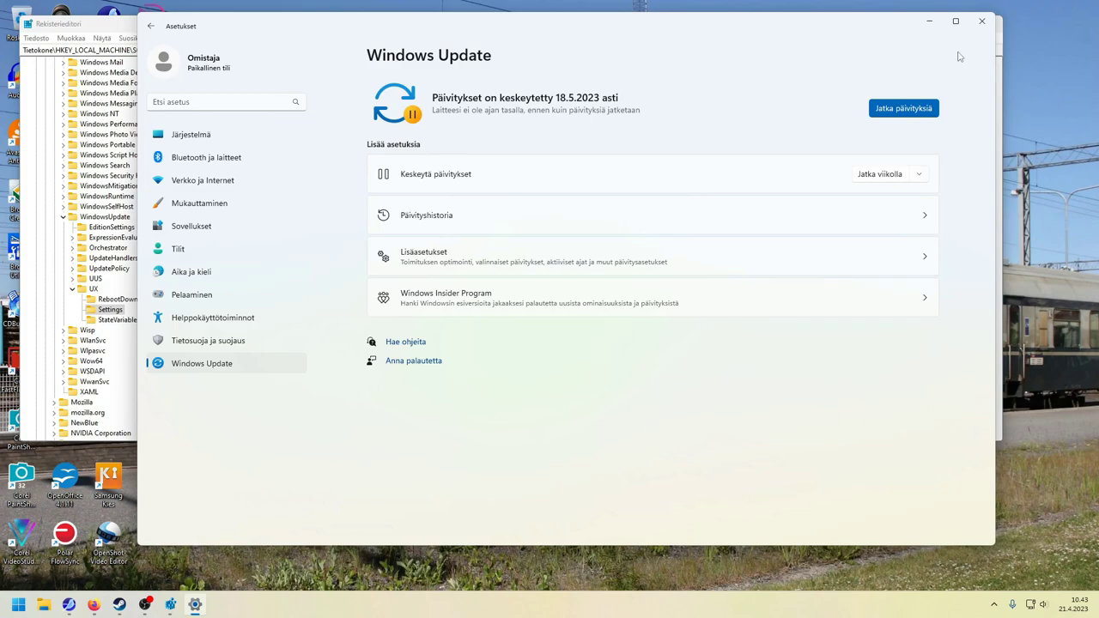
{"action": "left_click", "coordinate": [982, 21]}
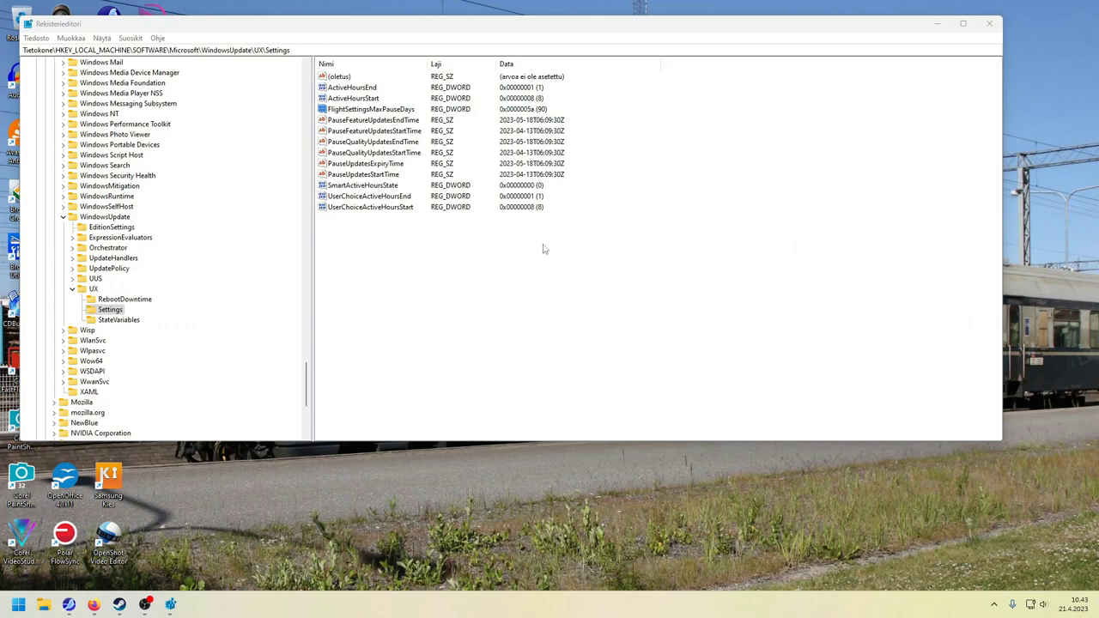
- Collapse the UX, WindowsUpdate, Microsoft, SOFTWARE and HKEY_LOCAL_MACHINE branches and close the Registry Editor
{"action": "left_click", "coordinate": [378, 110]}
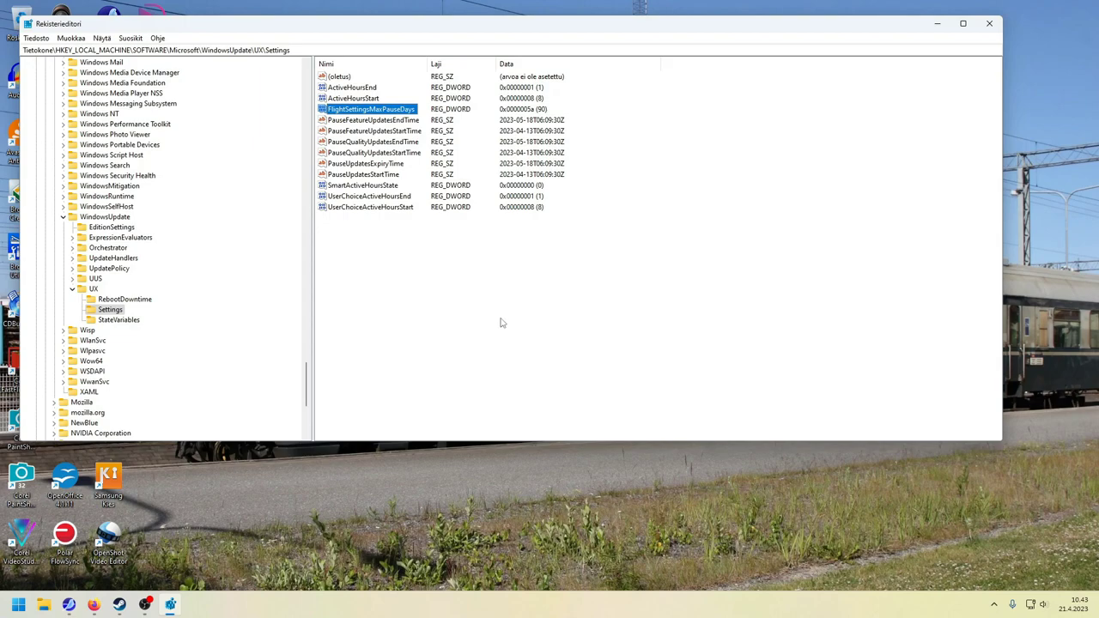
{"action": "left_click", "coordinate": [72, 289]}
{"action": "left_click", "coordinate": [62, 216]}
{"action": "scroll", "coordinate": [62, 220], "scroll_direction": "up", "scroll_amount": 20}
{"action": "scroll", "coordinate": [62, 220], "scroll_direction": "up", "scroll_amount": 20}
{"action": "scroll", "coordinate": [62, 221], "scroll_direction": "up", "scroll_amount": 15}
{"action": "left_click", "coordinate": [54, 187]}
{"action": "scroll", "coordinate": [54, 196], "scroll_direction": "up", "scroll_amount": 7}
{"action": "left_click", "coordinate": [45, 155]}
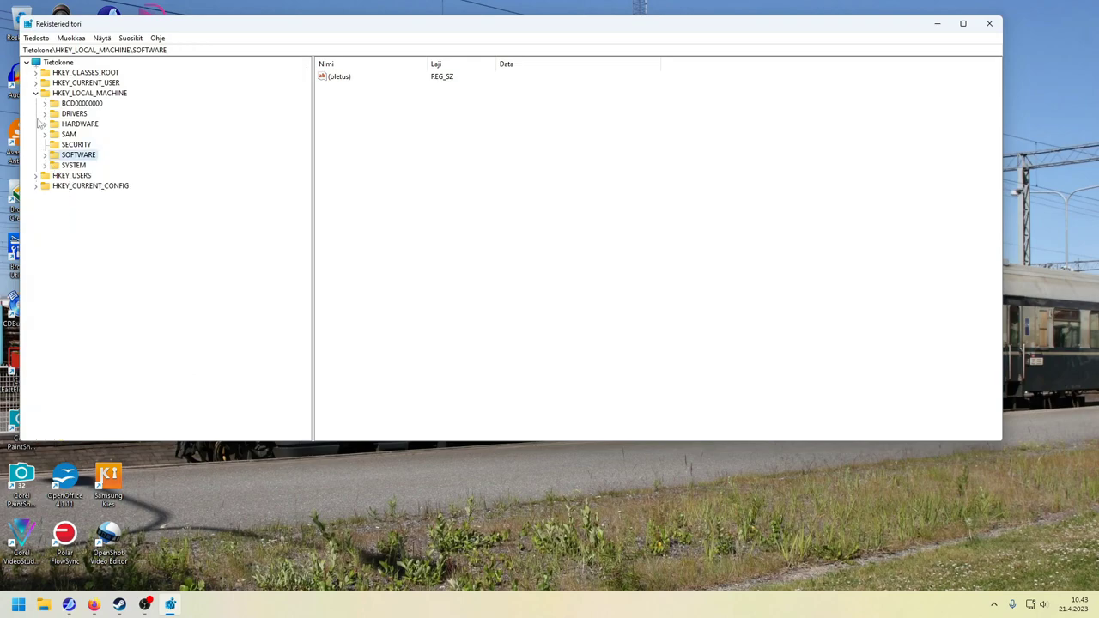
{"action": "left_click", "coordinate": [36, 93]}
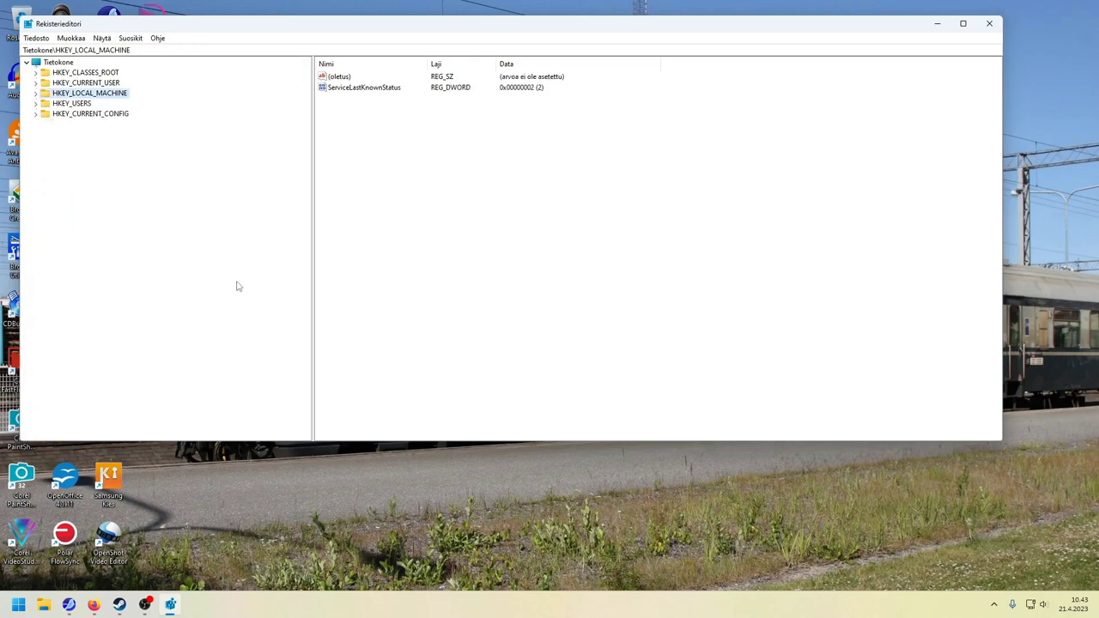
{"action": "left_click", "coordinate": [992, 24]}
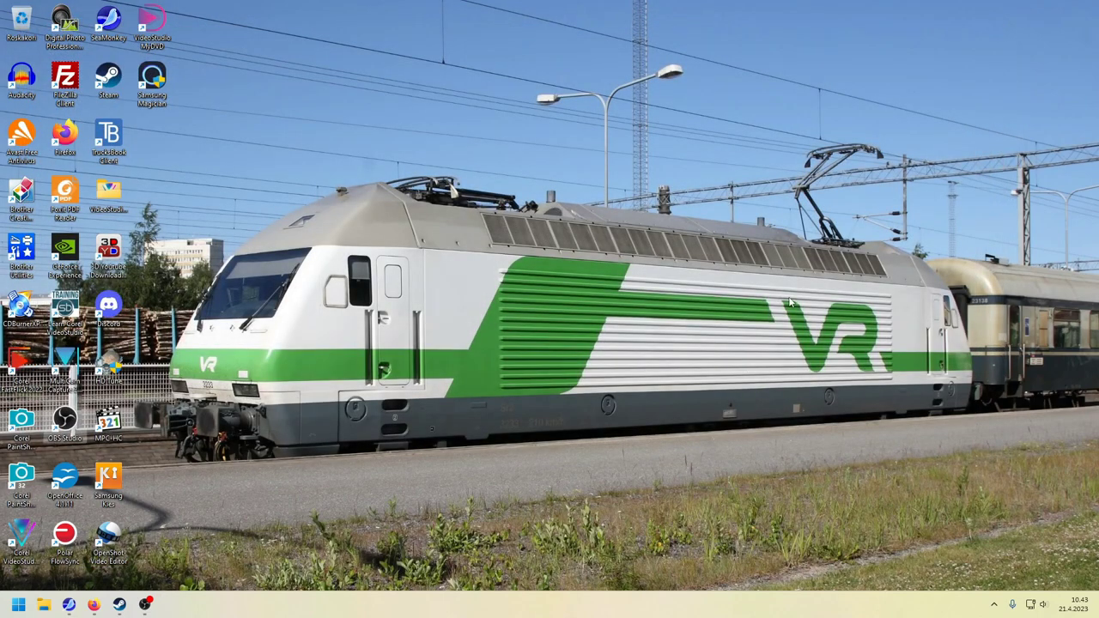